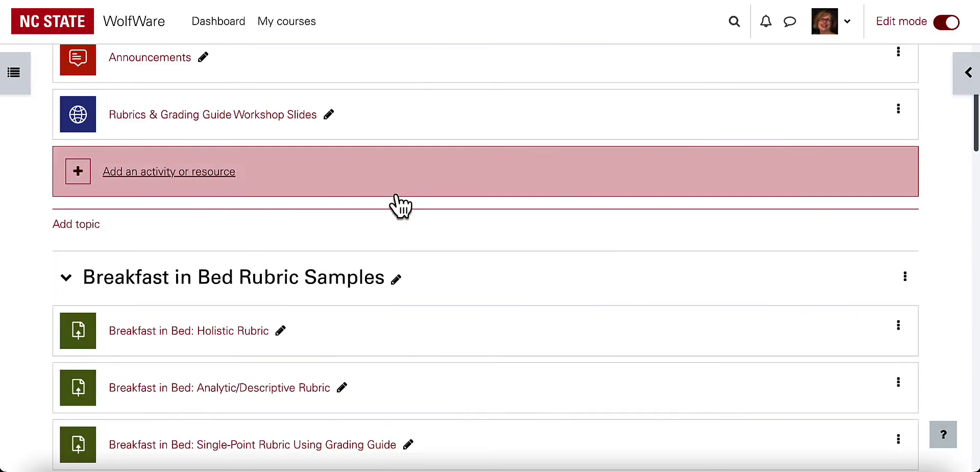
- Open the grader for the Single-Point Rubric Using Grading Guide assignment and widen the grading panel
scroll(393, 199, "down", 2)
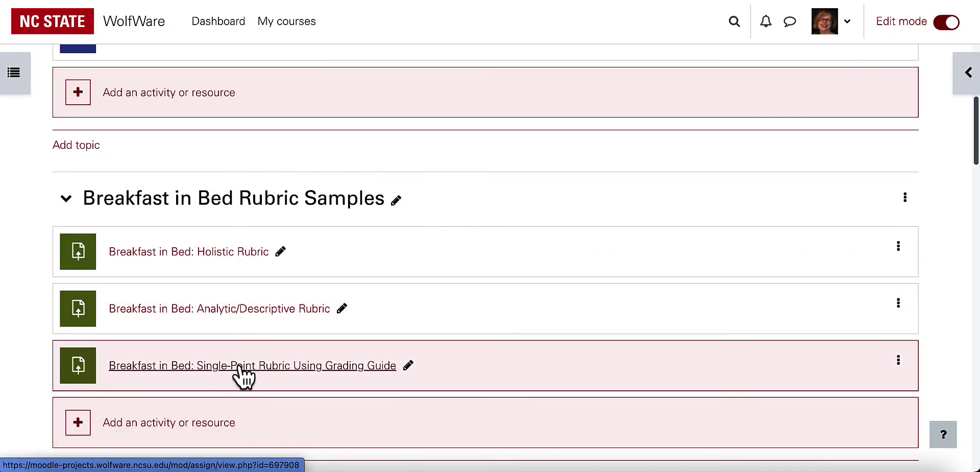
left_click(244, 377)
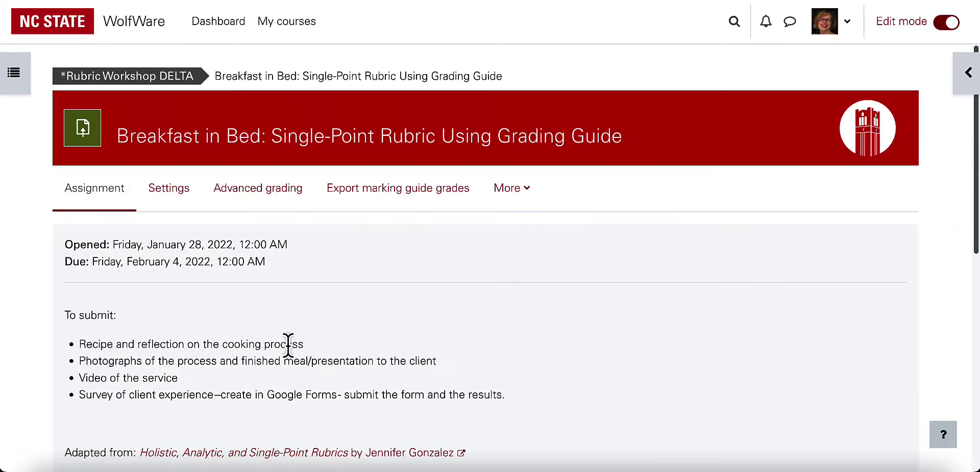
scroll(288, 345, "down", 4)
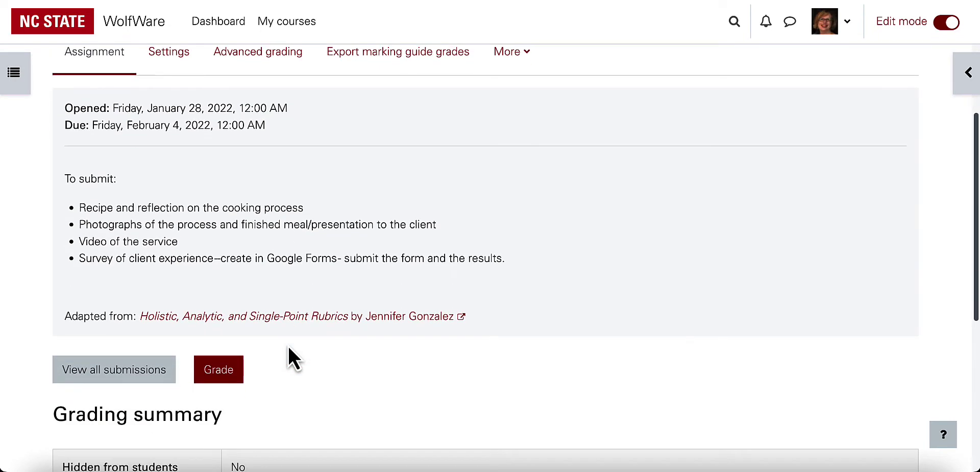
scroll(288, 345, "down", 1)
left_click(223, 284)
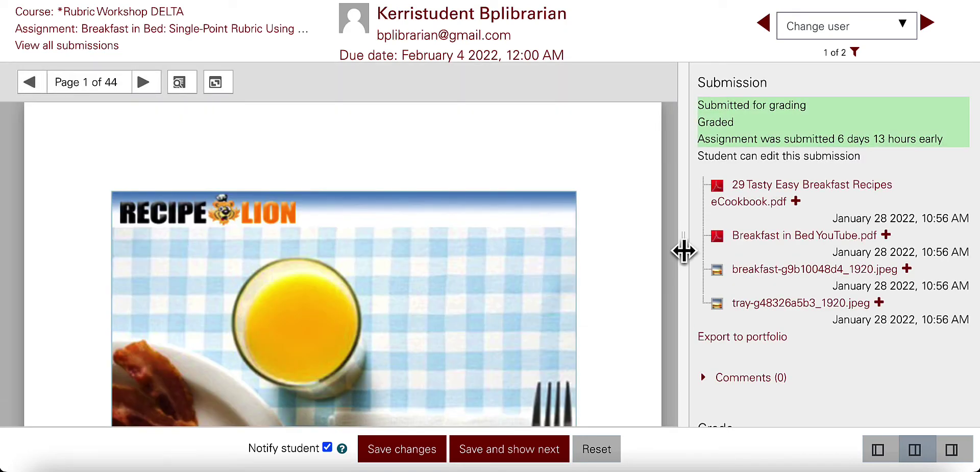
left_click_drag(684, 254, 334, 263)
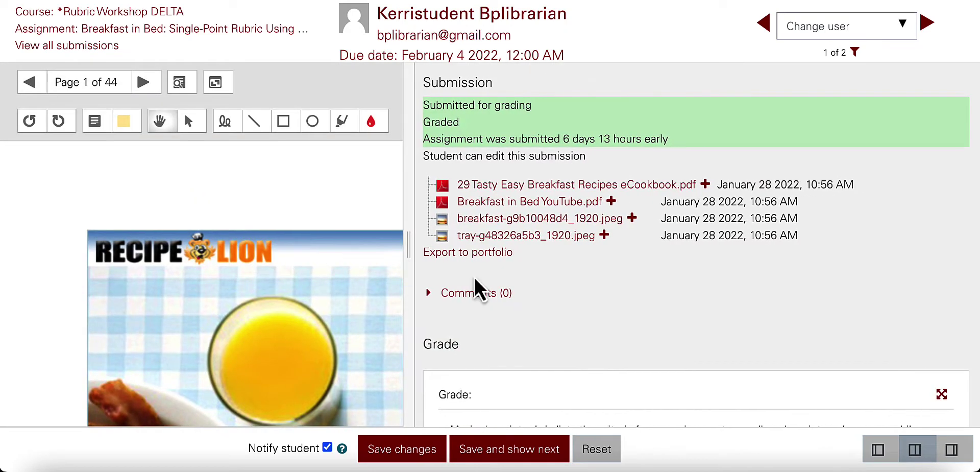
scroll(663, 301, "down", 1)
scroll(664, 300, "down", 5)
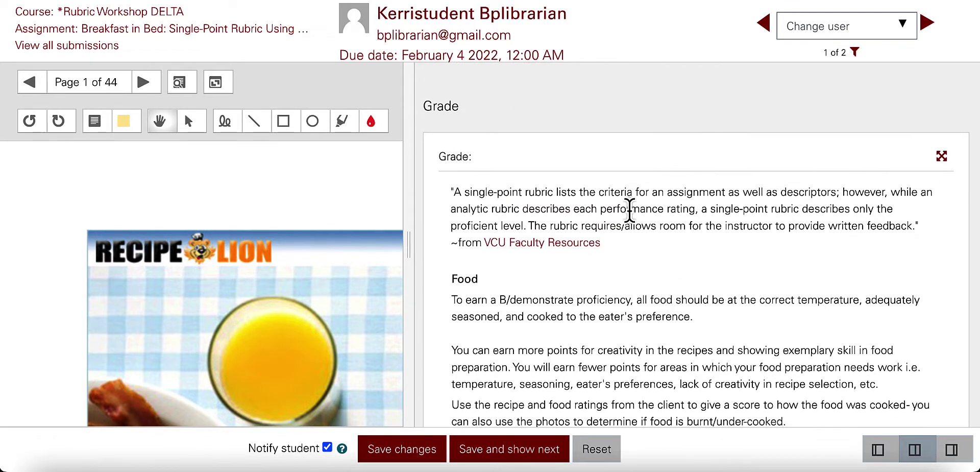
scroll(629, 209, "down", 4)
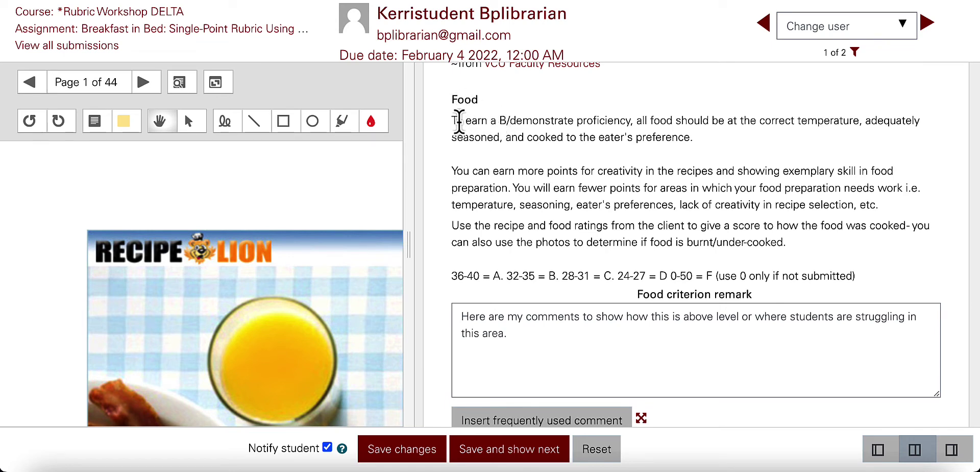
left_click_drag(453, 122, 715, 149)
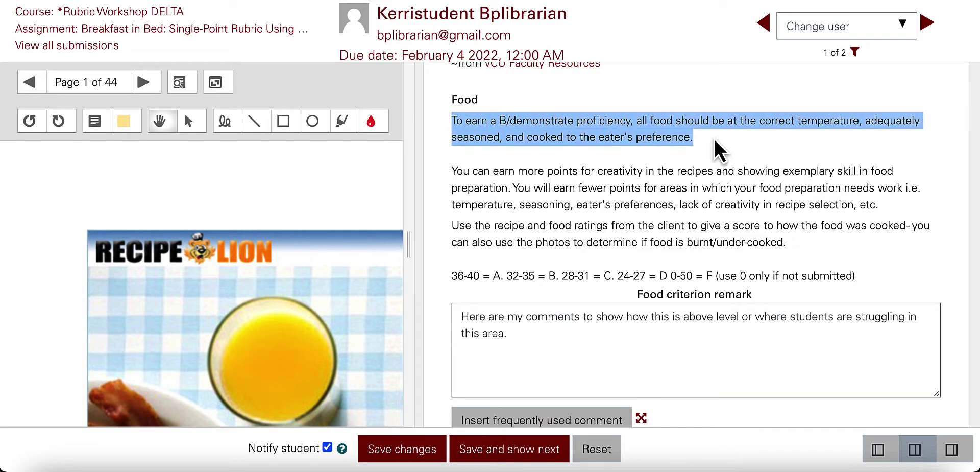
scroll(645, 125, "down", 1)
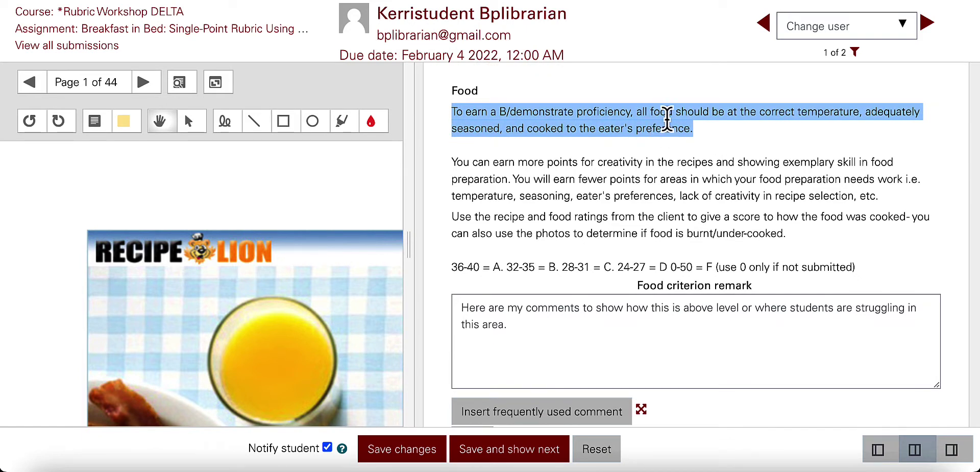
left_click(652, 130)
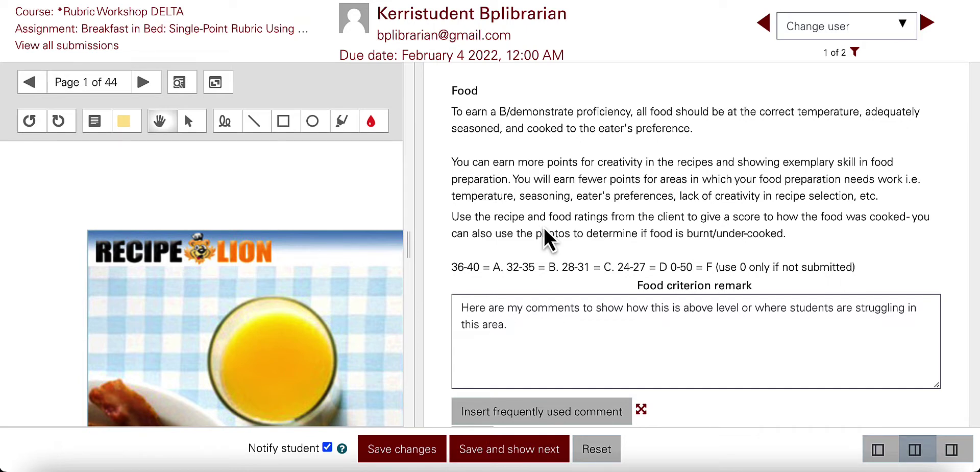
scroll(561, 301, "down", 2)
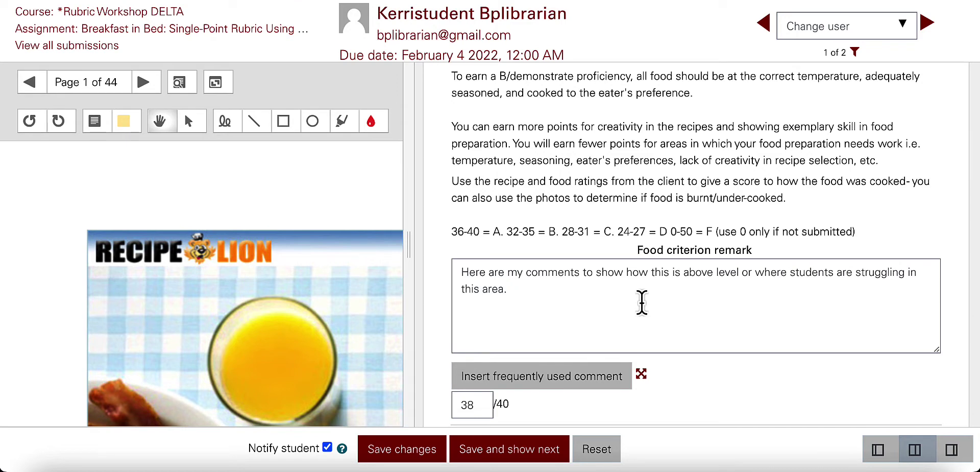
scroll(642, 299, "down", 3)
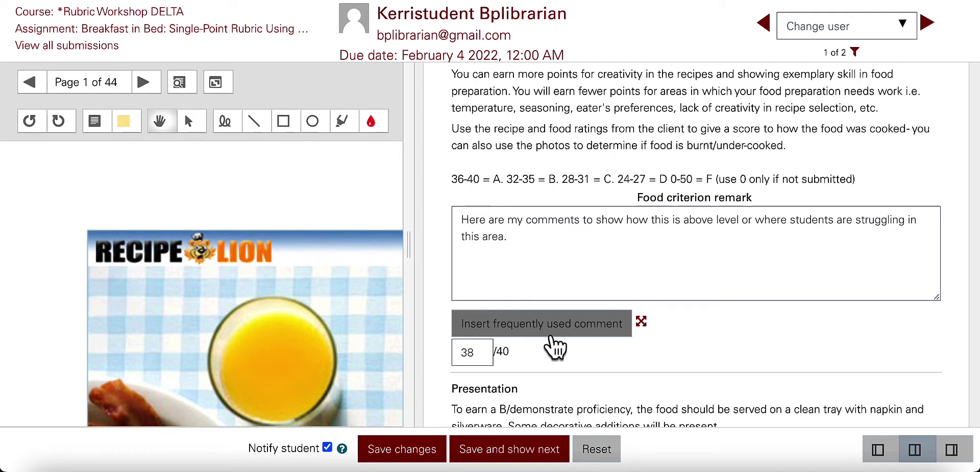
scroll(555, 346, "down", 3)
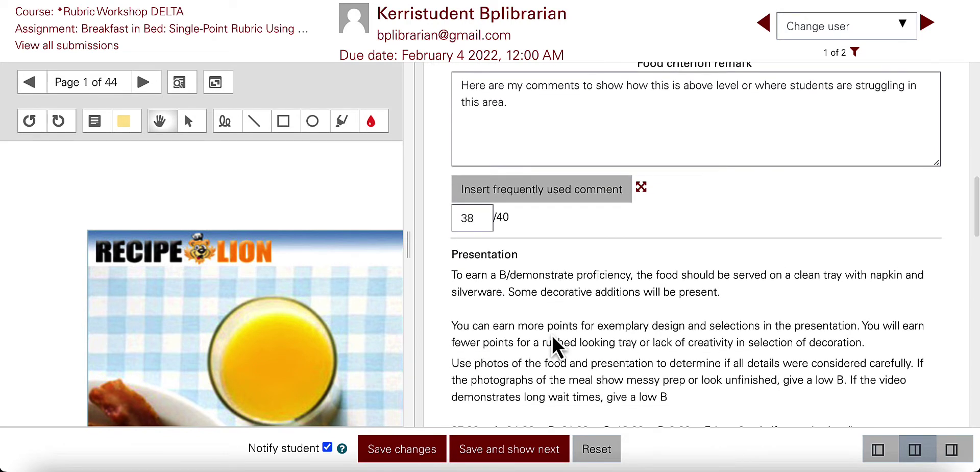
scroll(555, 346, "down", 3)
scroll(552, 334, "down", 2)
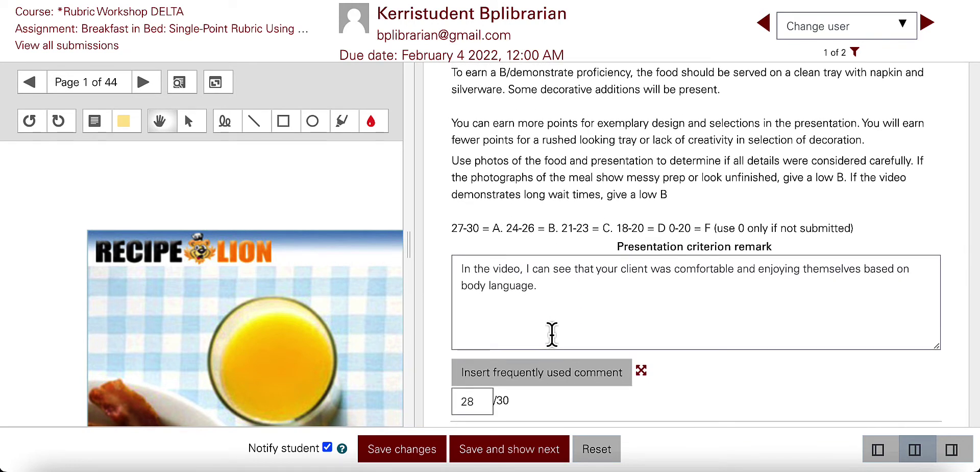
scroll(551, 334, "down", 2)
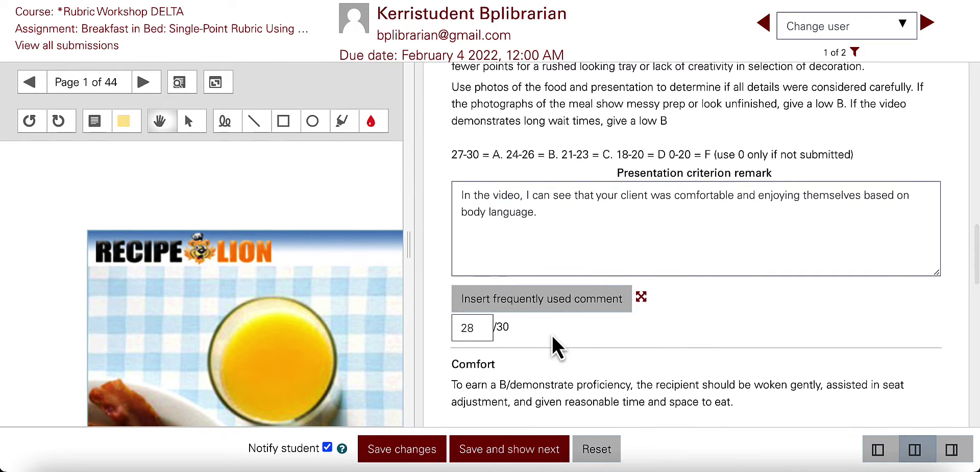
scroll(556, 346, "down", 3)
scroll(556, 347, "down", 5)
scroll(554, 338, "down", 4)
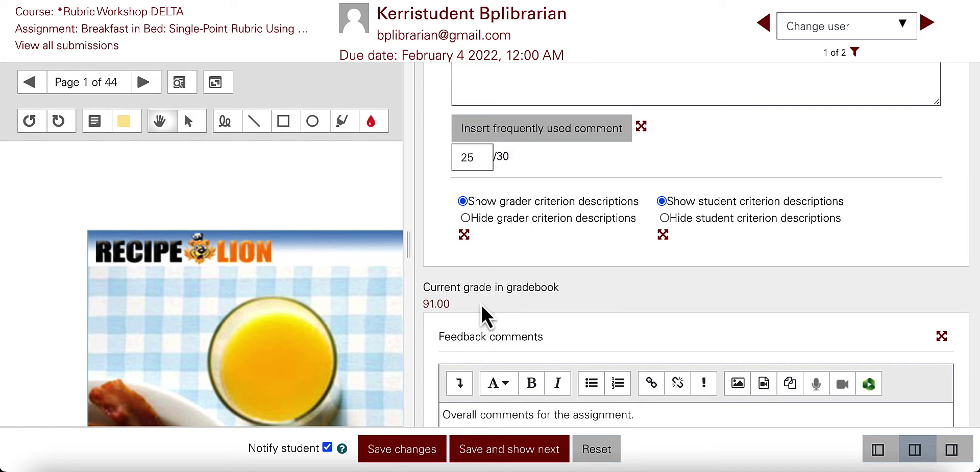
scroll(485, 313, "down", 1)
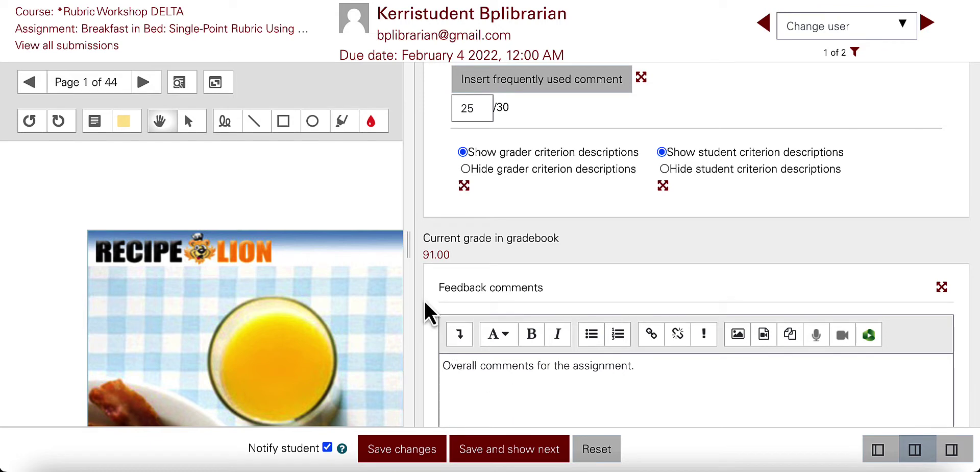
- From the Rubric Workshop DELTA course page, add a new Assignment under Additional Demo Rubrics
left_click(123, 14)
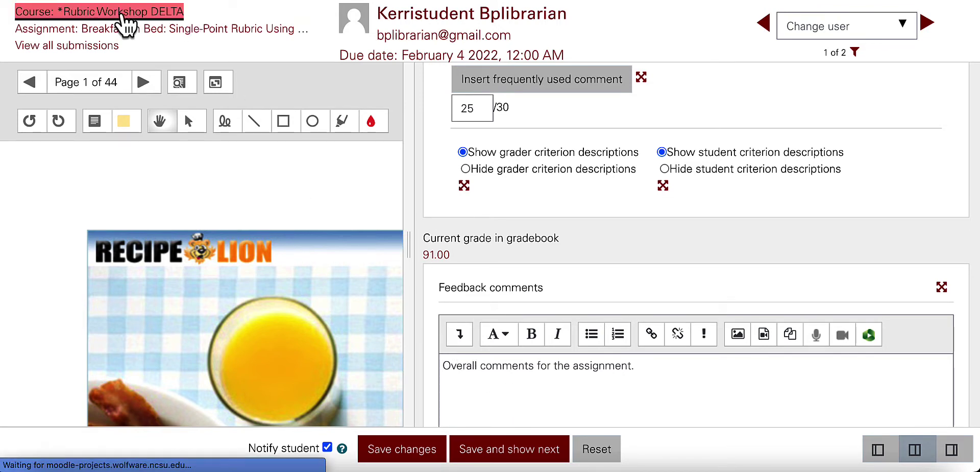
scroll(496, 291, "down", 3)
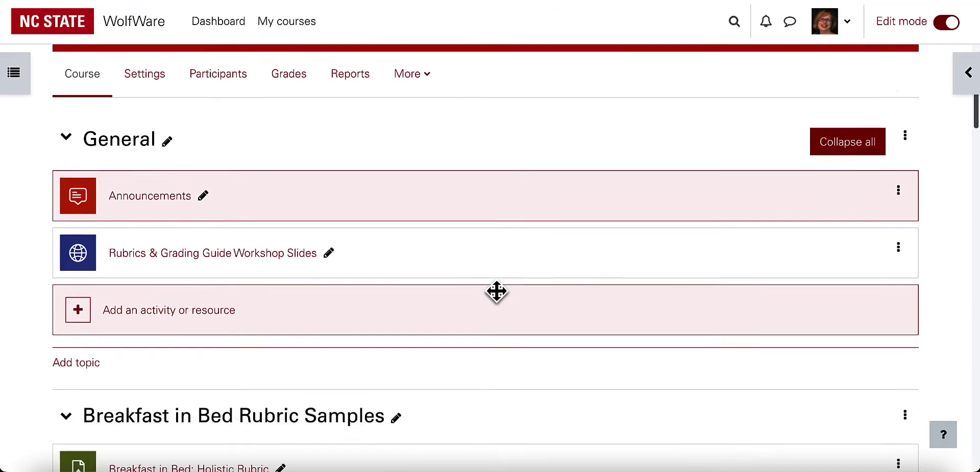
scroll(497, 296, "down", 10)
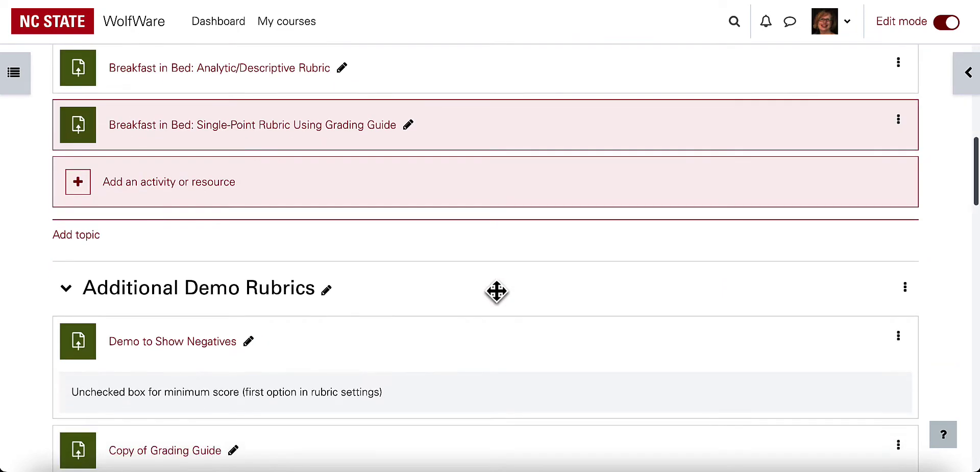
scroll(497, 291, "down", 3)
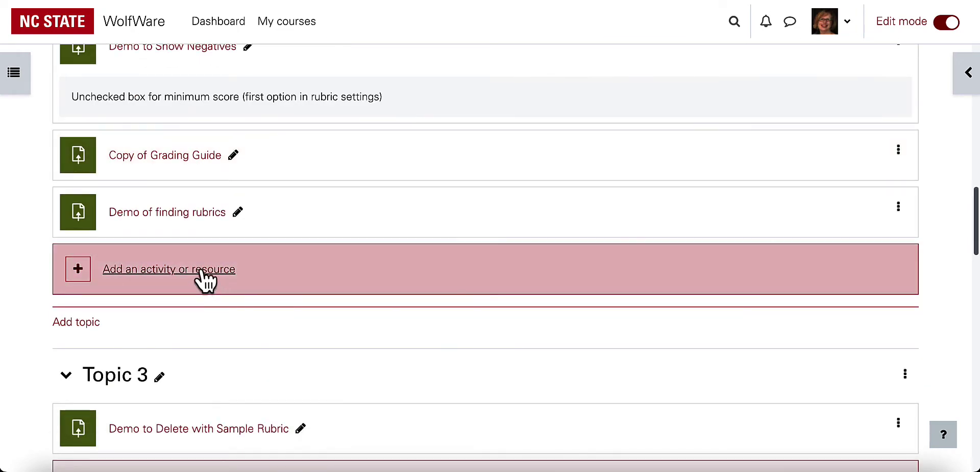
left_click(202, 271)
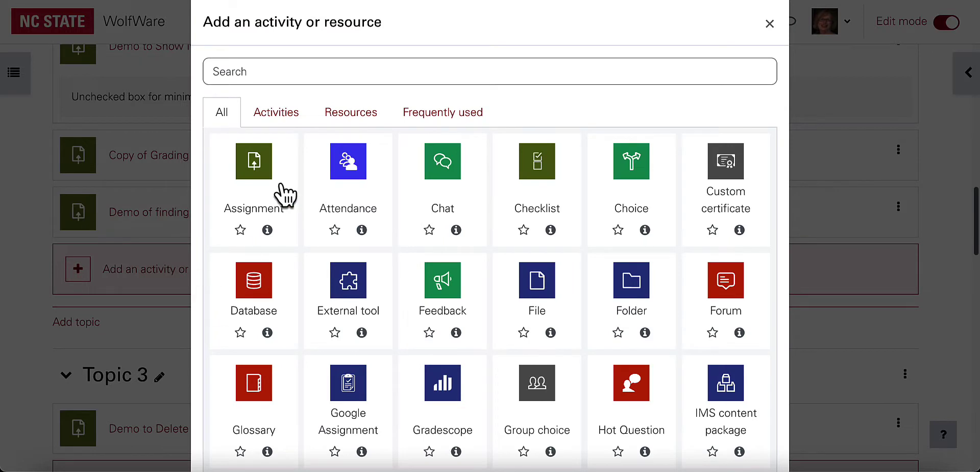
left_click(265, 179)
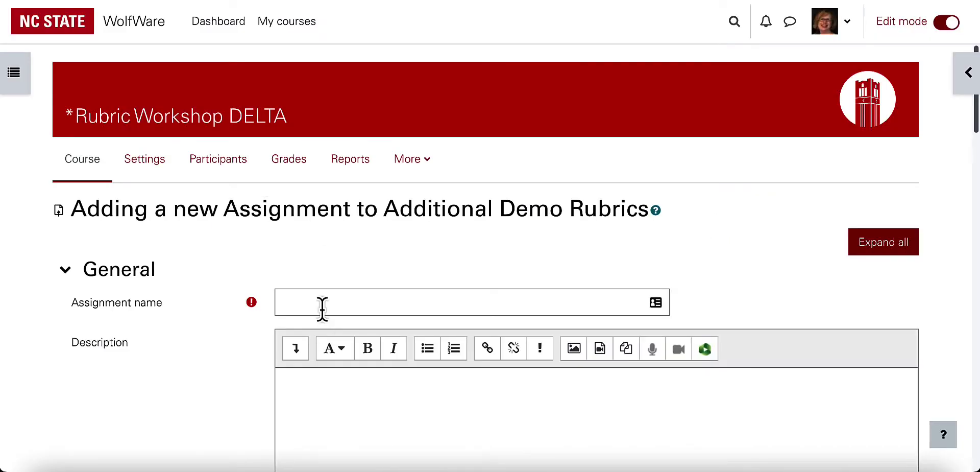
- Enter 'Project with Proposal' as the assignment name
left_click(322, 301)
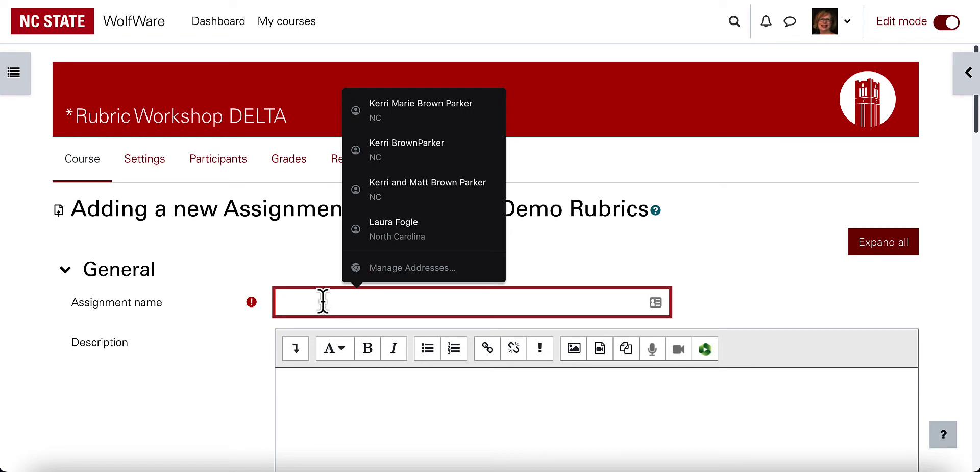
type("Project with Propso")
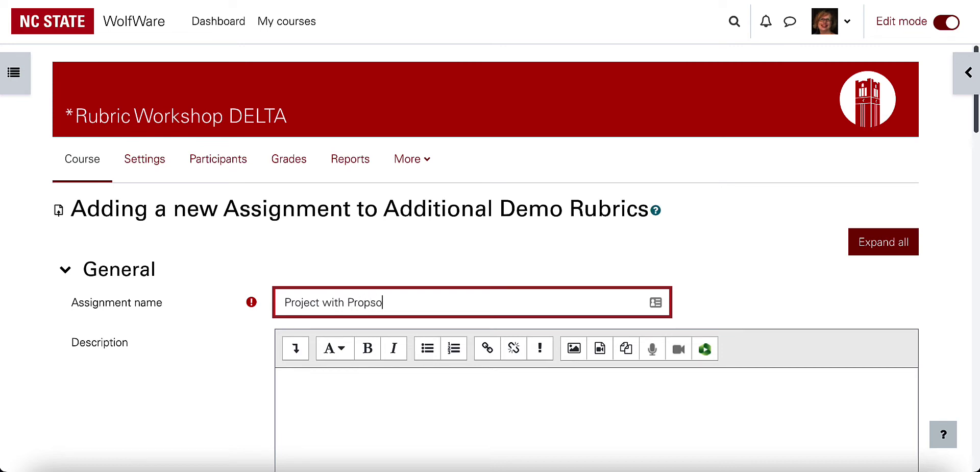
scroll(401, 344, "down", 2)
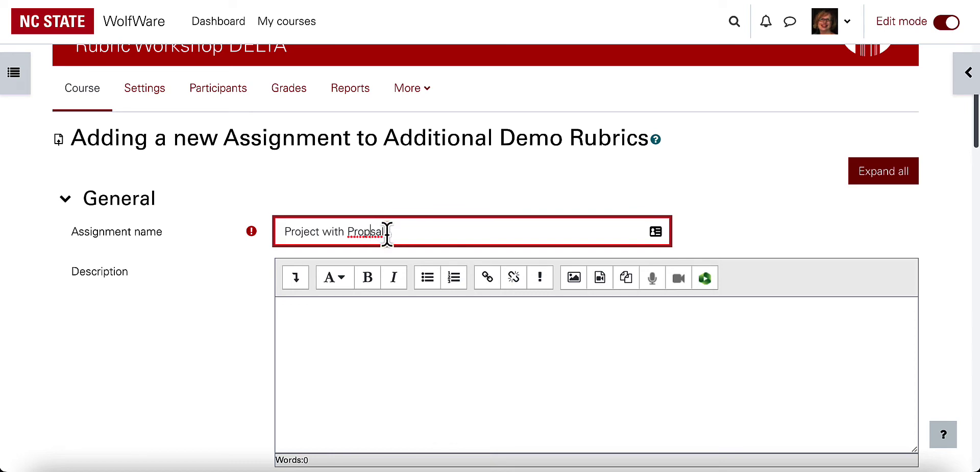
type("o")
scroll(390, 300, "down", 10)
- Under Grade, choose Grading guide as the grading method and Save and display
scroll(387, 287, "down", 11)
scroll(388, 287, "down", 7)
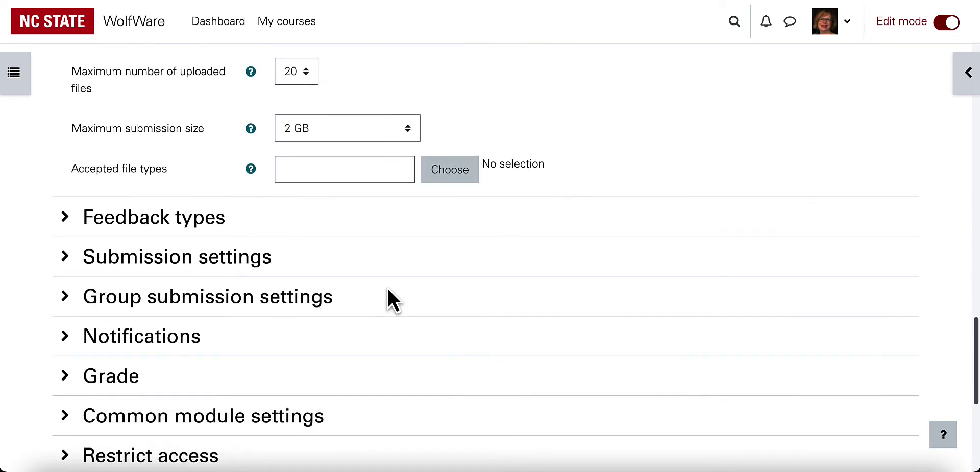
scroll(387, 287, "down", 3)
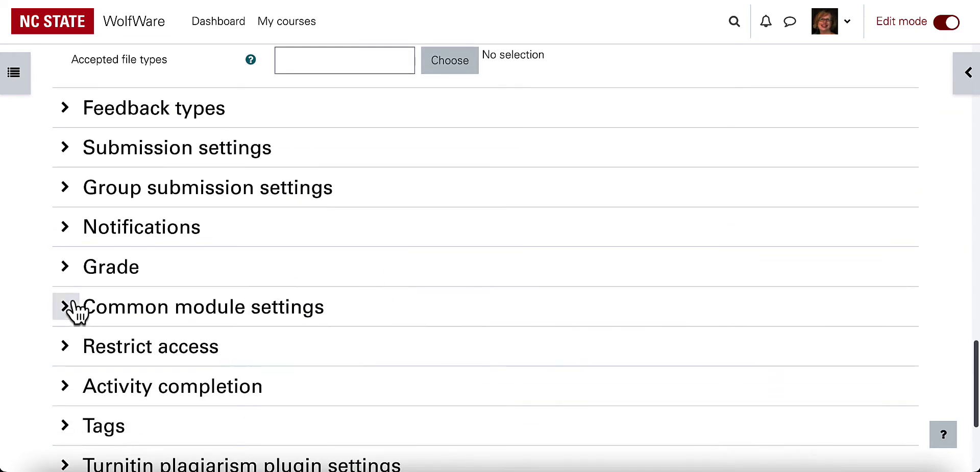
left_click(65, 266)
scroll(460, 358, "down", 2)
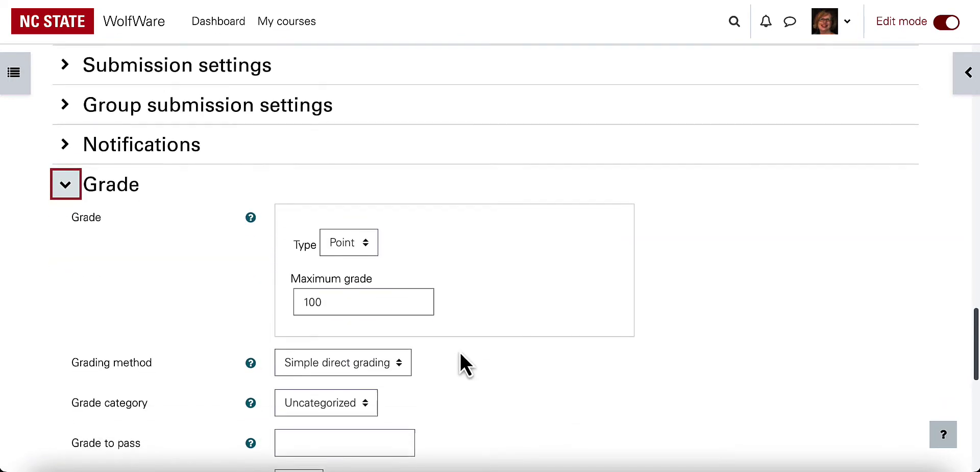
scroll(460, 364, "down", 1)
left_click(384, 306)
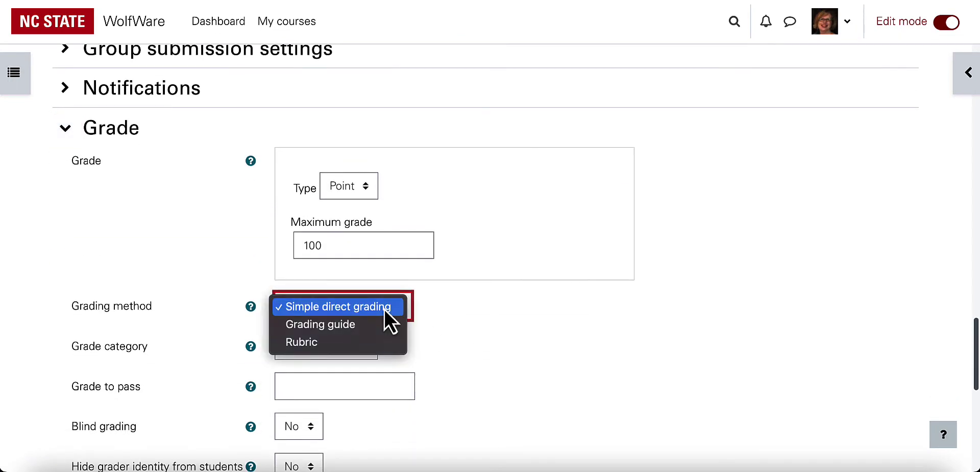
left_click(361, 330)
scroll(507, 377, "down", 8)
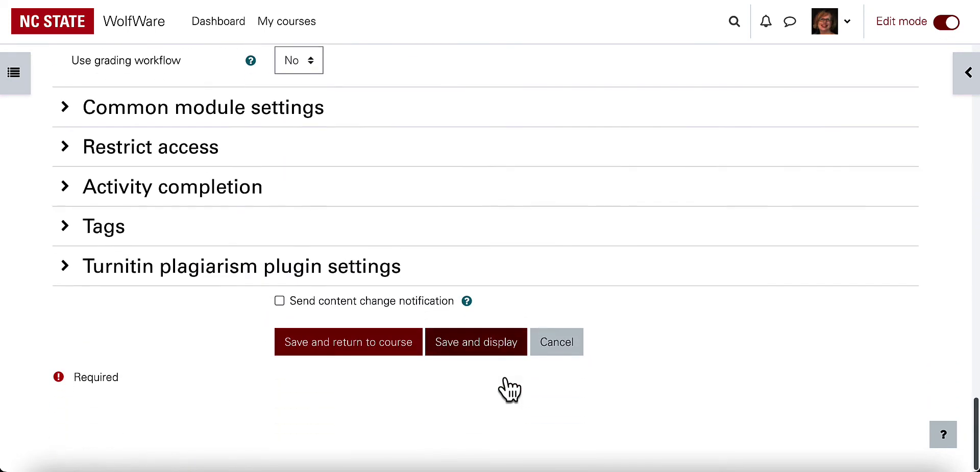
left_click(472, 352)
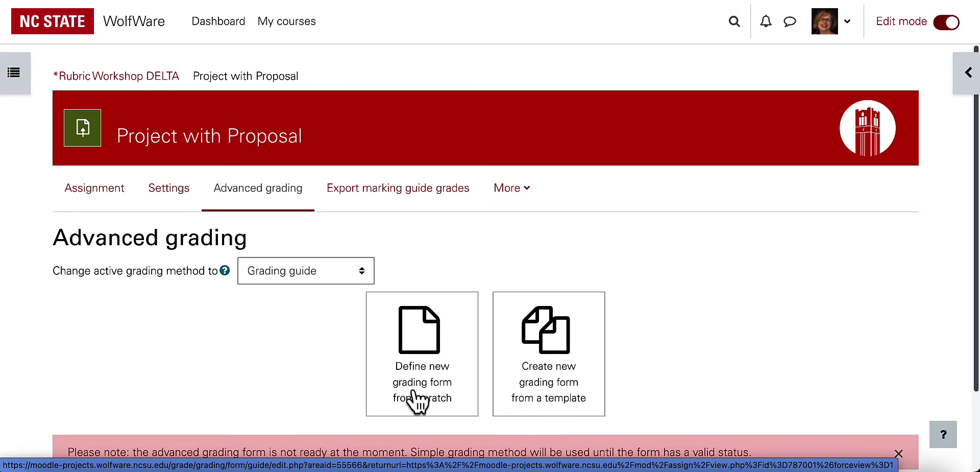
- Define a new grading guide from scratch named 'Project Grading Form'
left_click(418, 361)
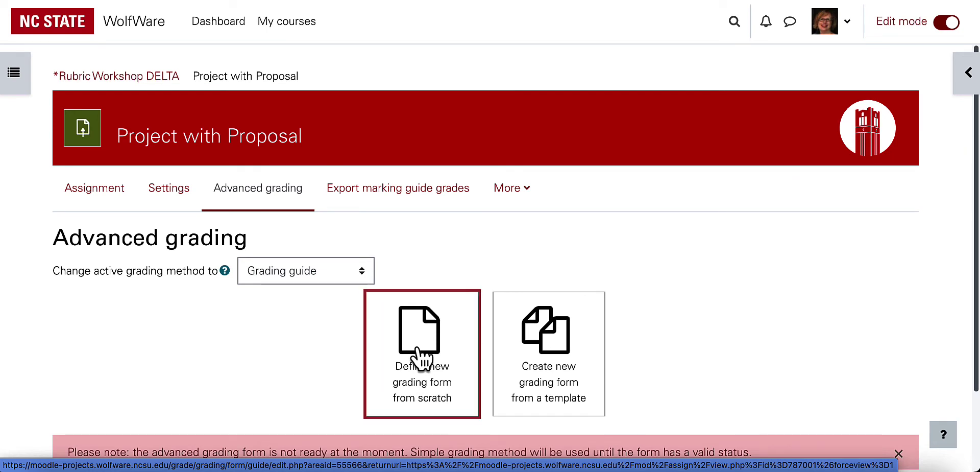
left_click(356, 273)
type("Project Grading Form")
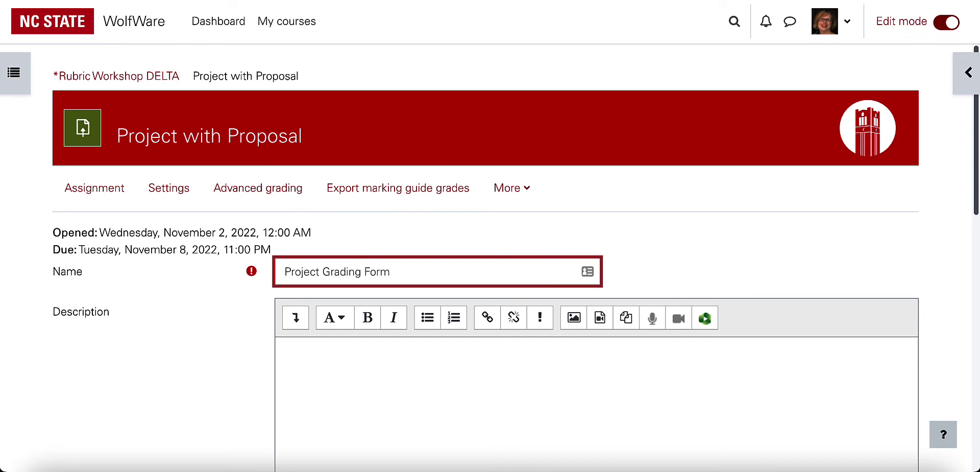
scroll(490, 256, "down", 7)
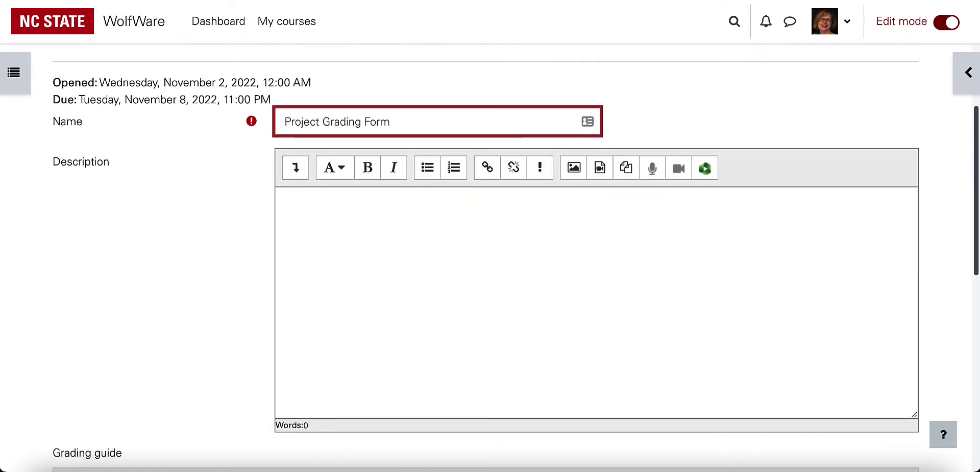
scroll(490, 255, "down", 1)
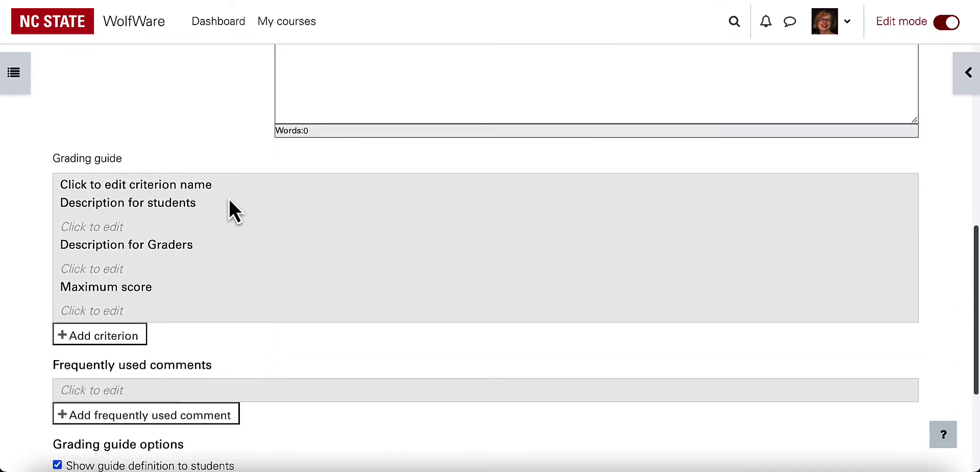
- Name the first criterion 'Proposal' and write its description for students
left_click(196, 187)
type("Proposal")
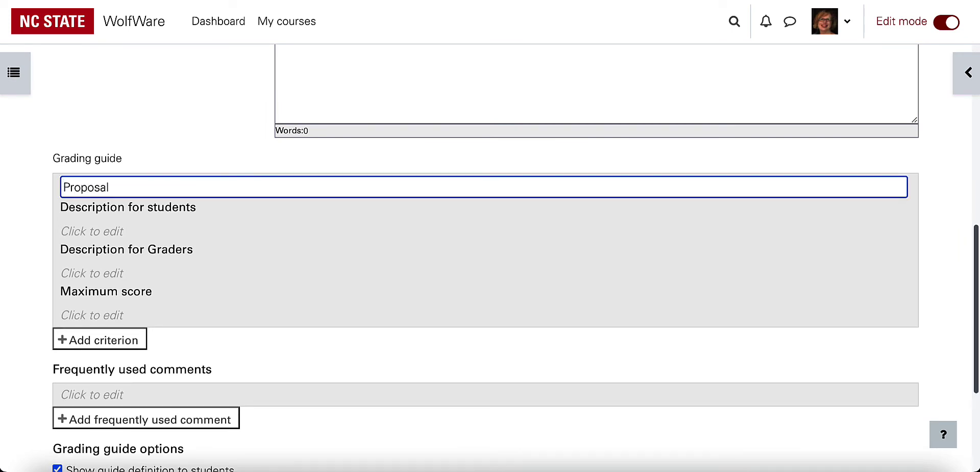
left_click(138, 231)
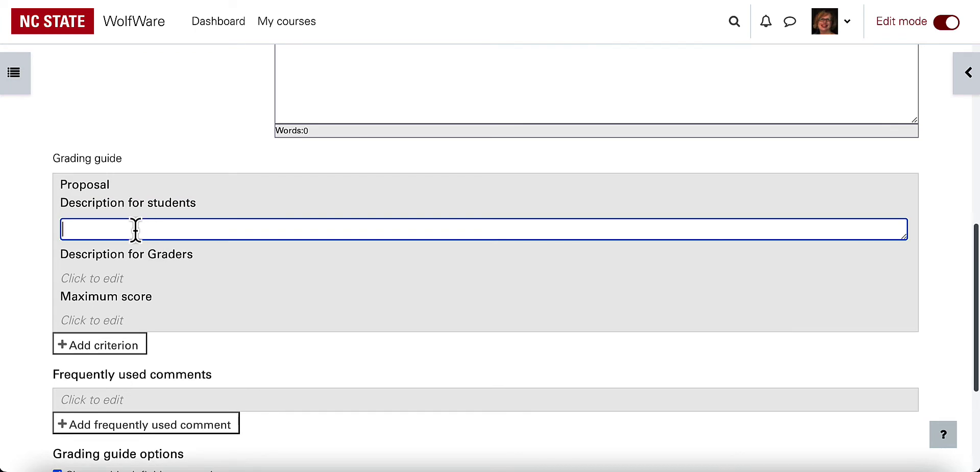
type("This is th")
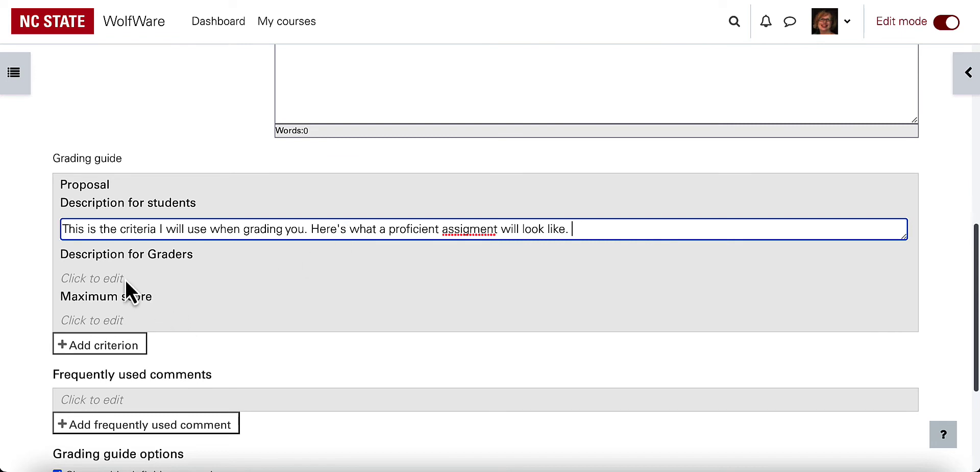
- Add grader reminders 'A = 35-40. B = ...' and set the Proposal maximum score to 40
left_click(100, 278)
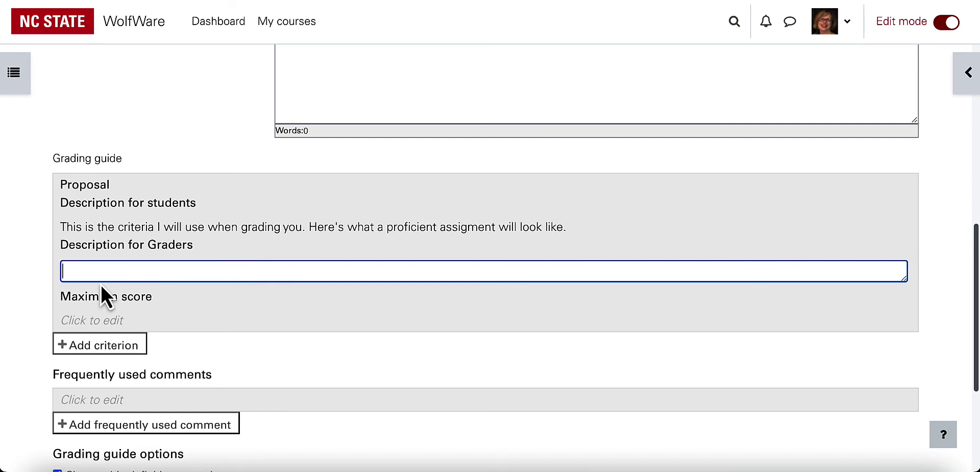
type("Remin")
key("BackSpace")
key("BackSpace")
key("BackSpace")
key("BackSpace")
key("BackSpace")
type("A")
type("-")
key("BackSpace")
type("= 35-40. B =")
left_click(109, 307)
left_click(110, 345)
type("40")
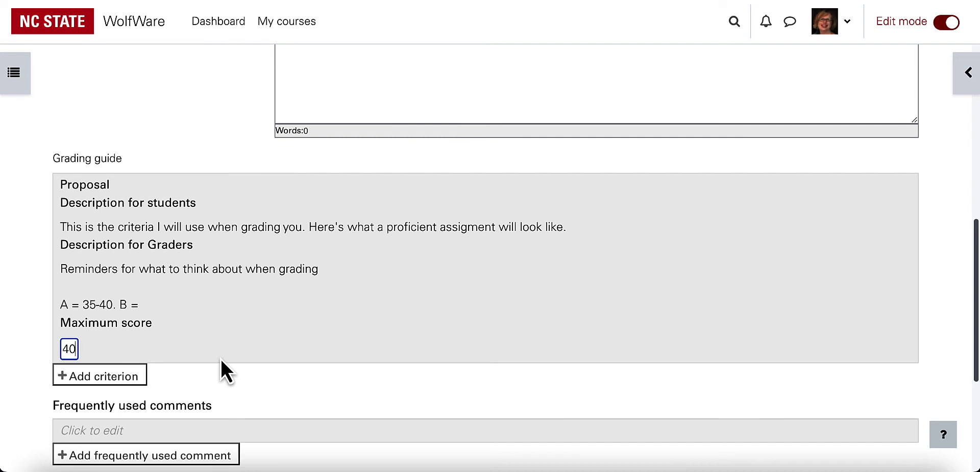
scroll(220, 359, "down", 1)
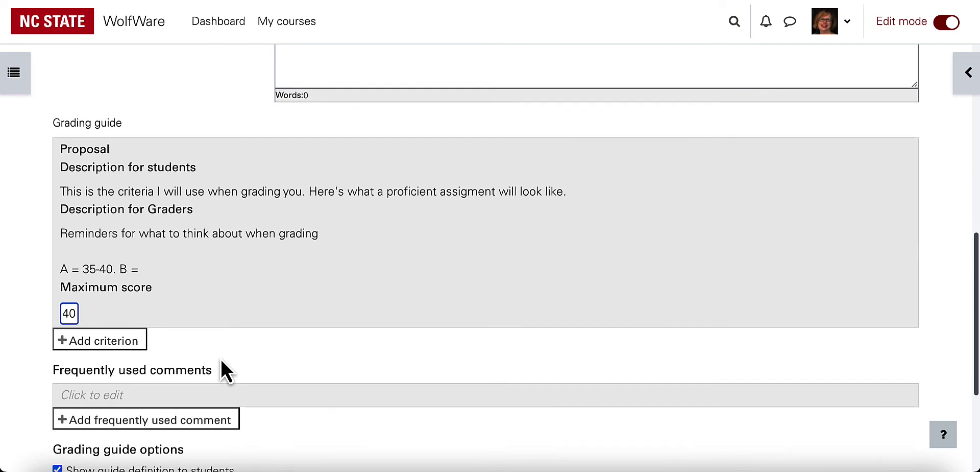
- Add a 'Research Paper' criterion and give the Presentation criterion a maximum score of 10
left_click(118, 345)
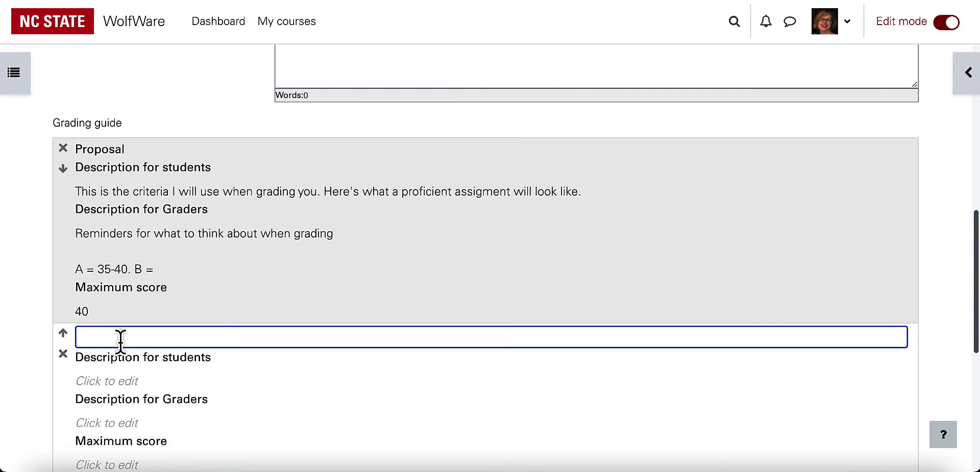
type("Research Paper")
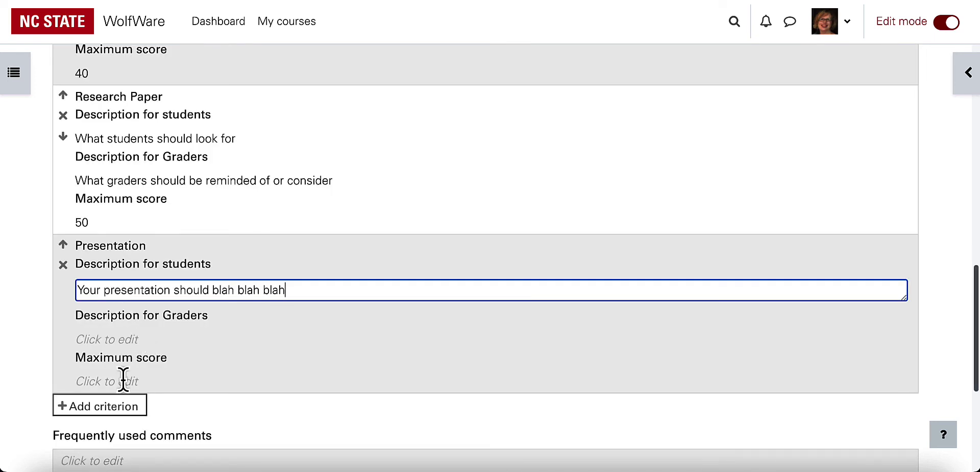
left_click(113, 380)
type("10")
left_click(26, 397)
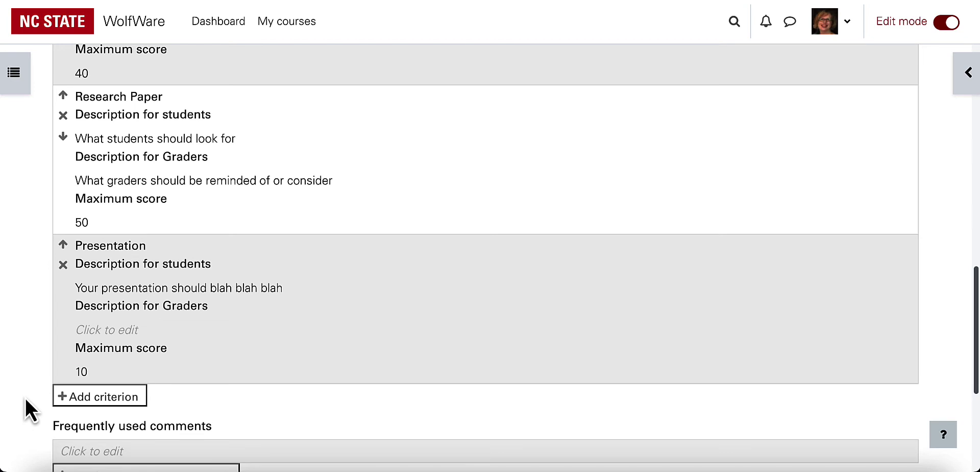
scroll(26, 397, "down", 3)
scroll(25, 399, "down", 1)
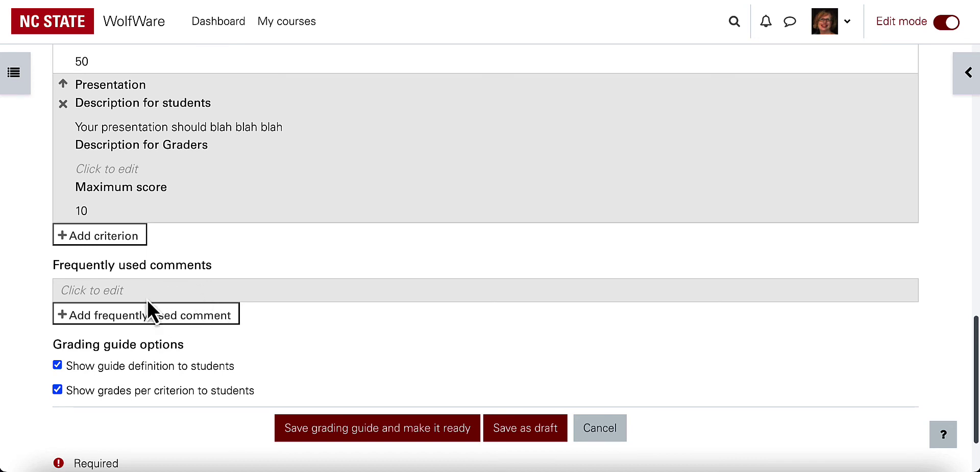
- Add an empty frequently used comment, then save the Project Grading Form as ready for use
left_click(148, 317)
right_click(127, 338)
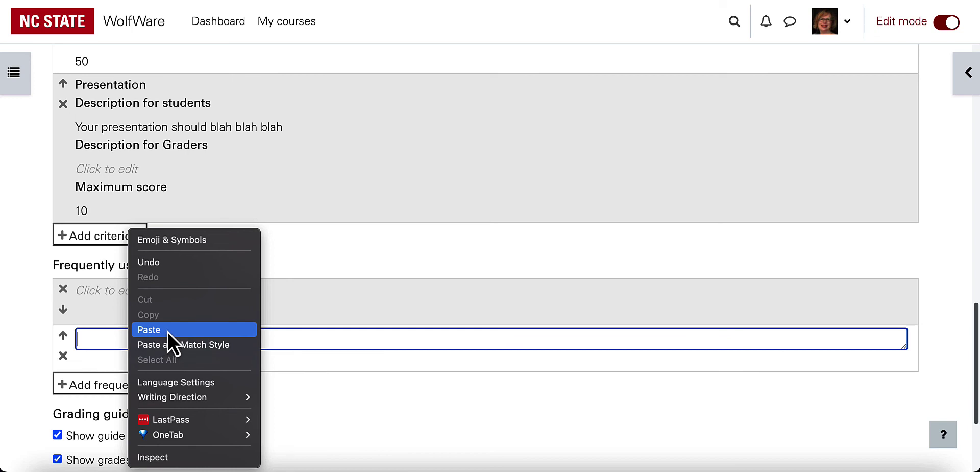
left_click(30, 354)
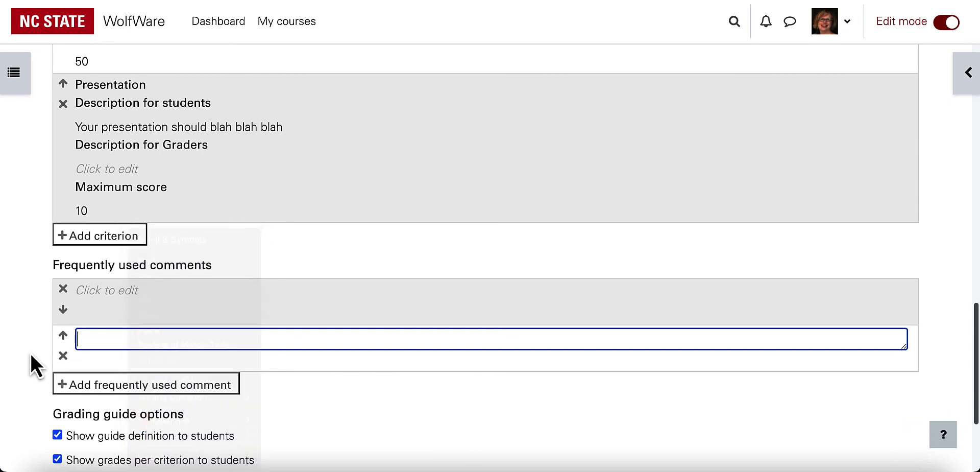
scroll(29, 354, "down", 5)
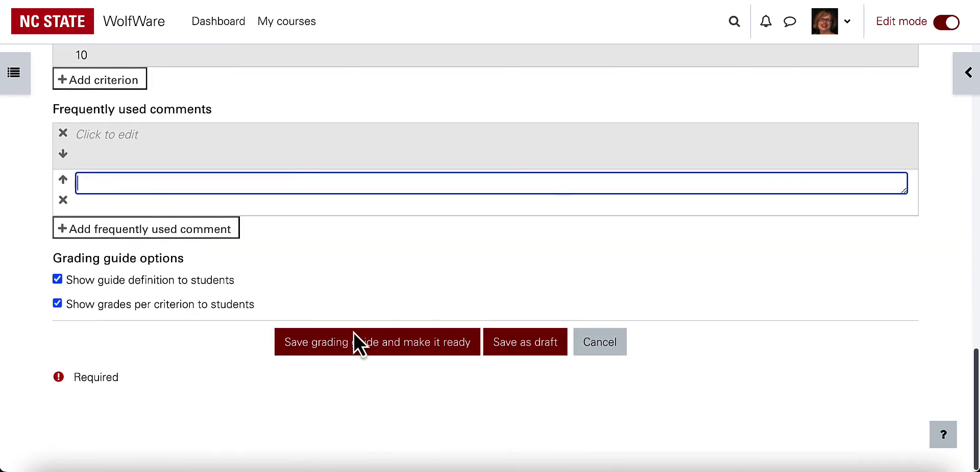
left_click(373, 349)
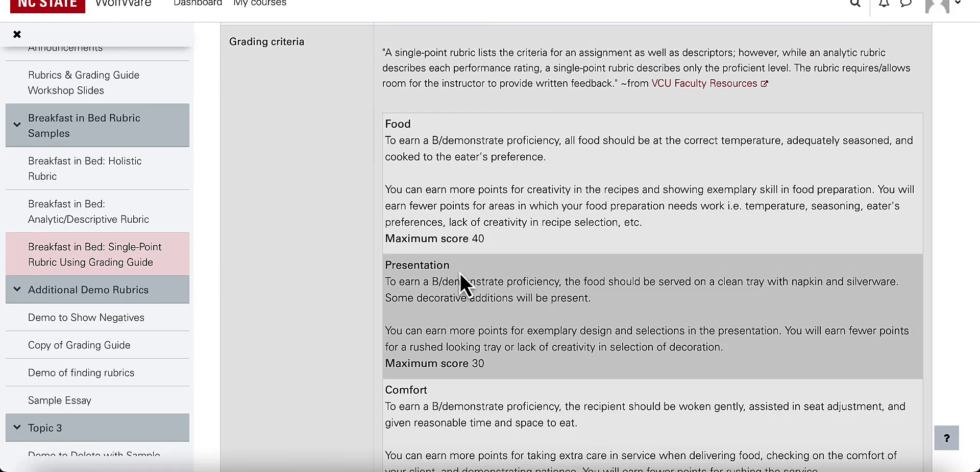
scroll(460, 272, "up", 6)
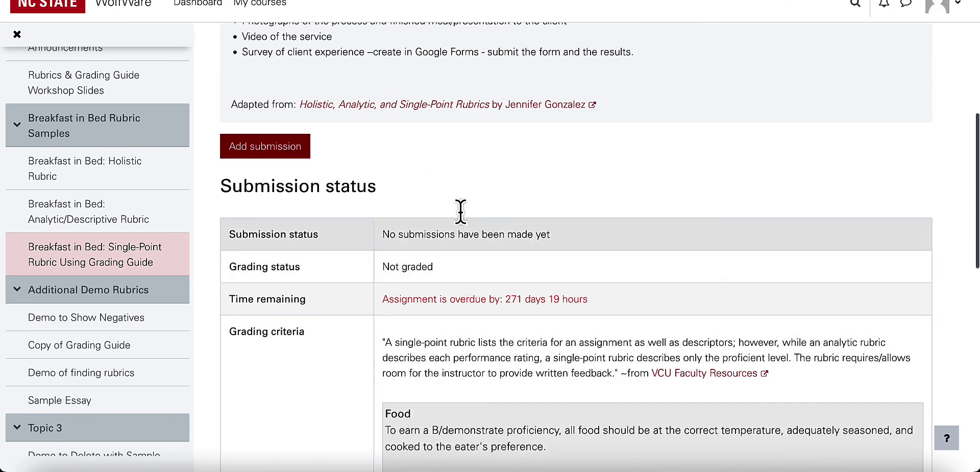
scroll(338, 197, "down", 6)
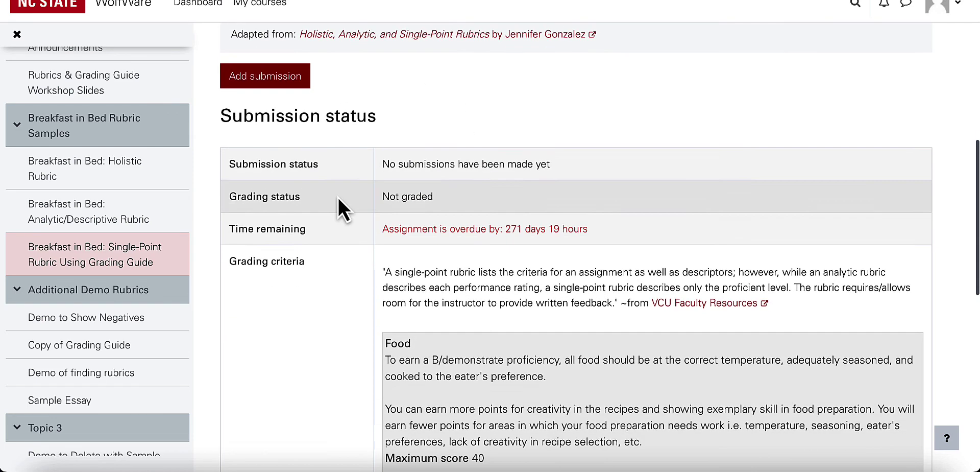